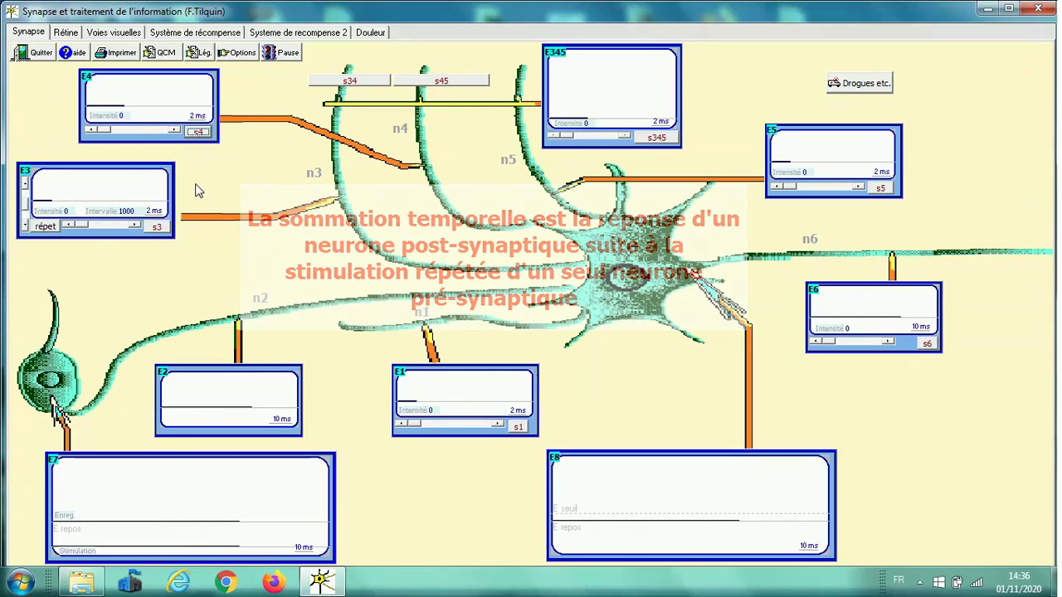
# - Set electrode E3 to intensity 100 and interval 2000, and deliver a single stimulus to neuron n3
pyautogui.click(81, 228)
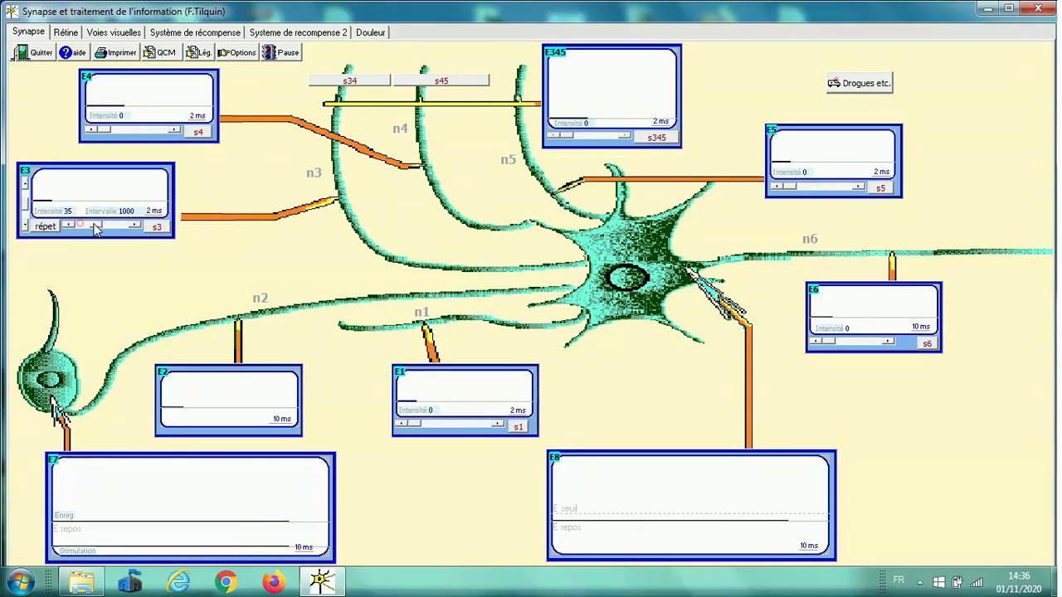
pyautogui.click(27, 207)
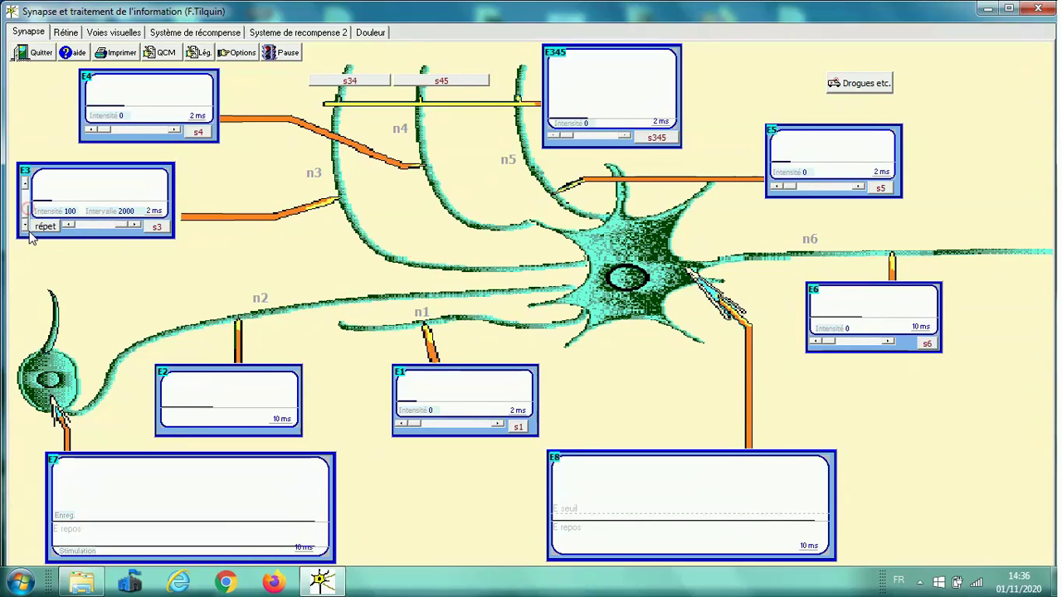
pyautogui.click(157, 227)
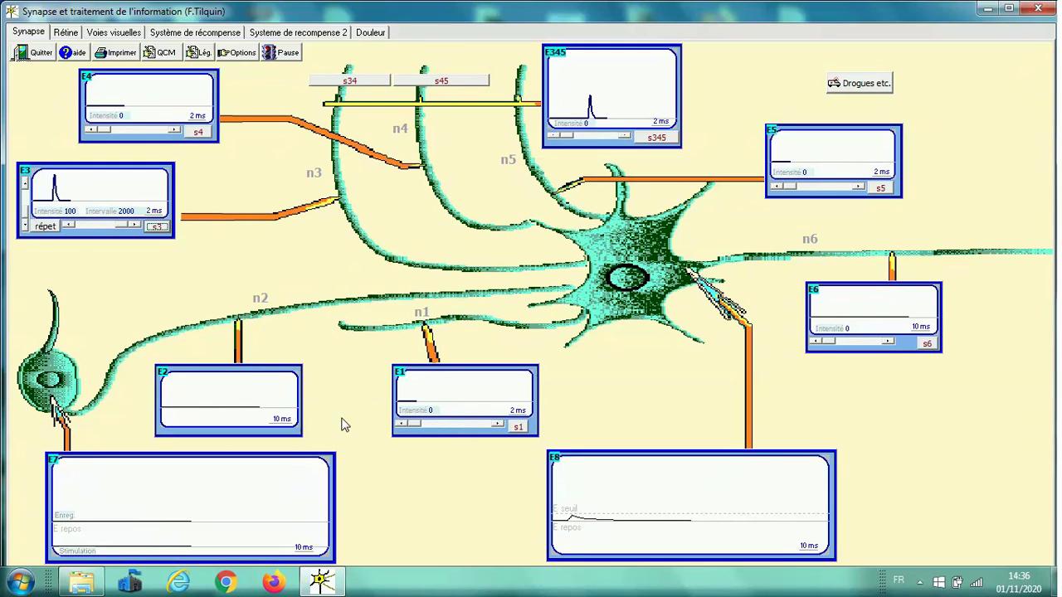
# - Start the repeated stimulation of neuron n3 and shorten its interval to 900
pyautogui.click(43, 228)
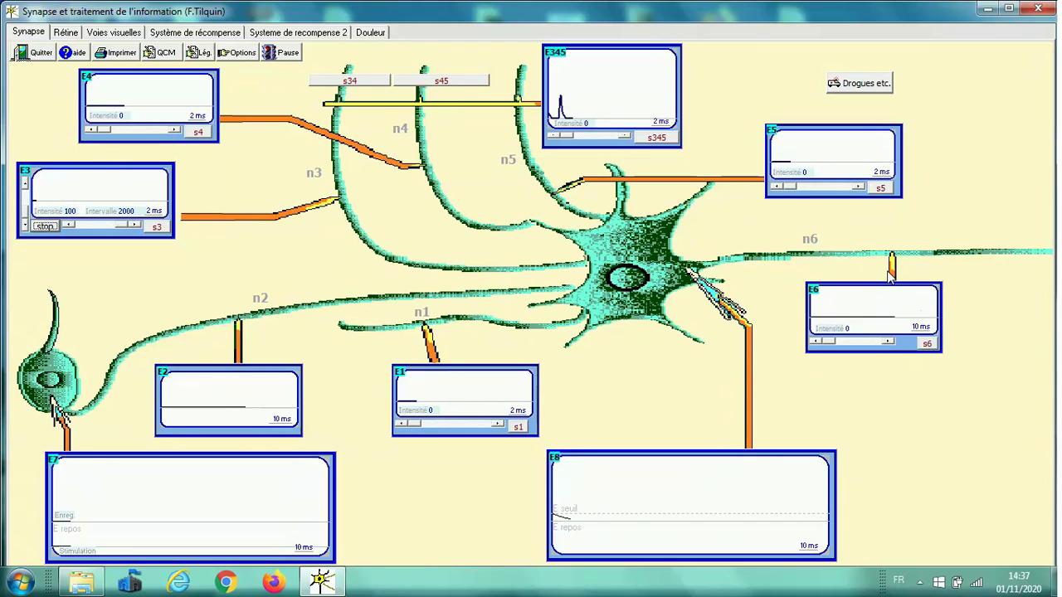
pyautogui.click(26, 214)
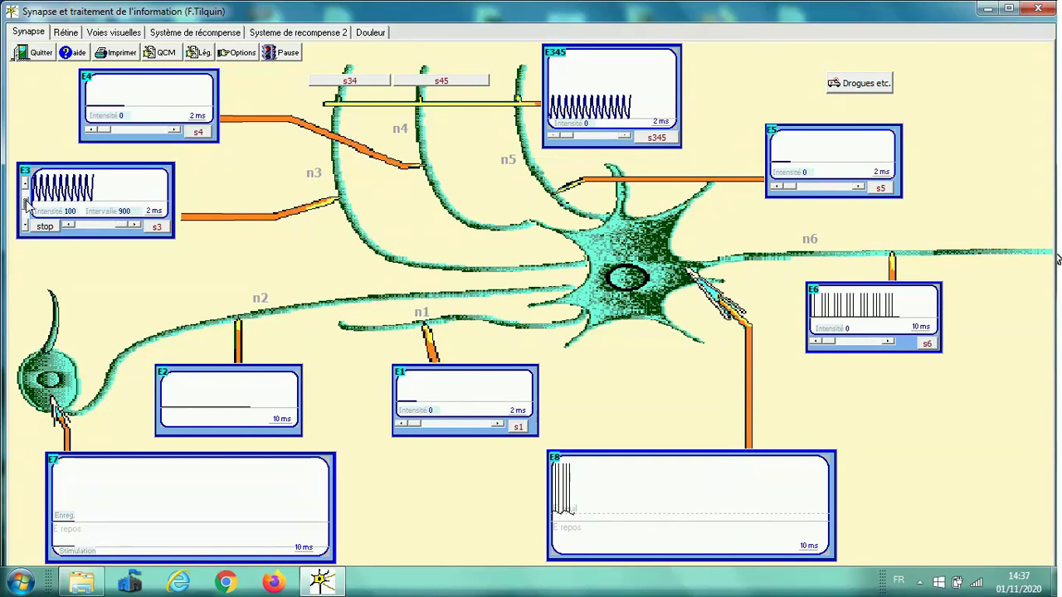
# - Fine-tune the E3 repetition interval in small increments between 1080 and 1200 during the repeated stimulation
pyautogui.moveTo(25, 200); pyautogui.dragTo(25, 202)
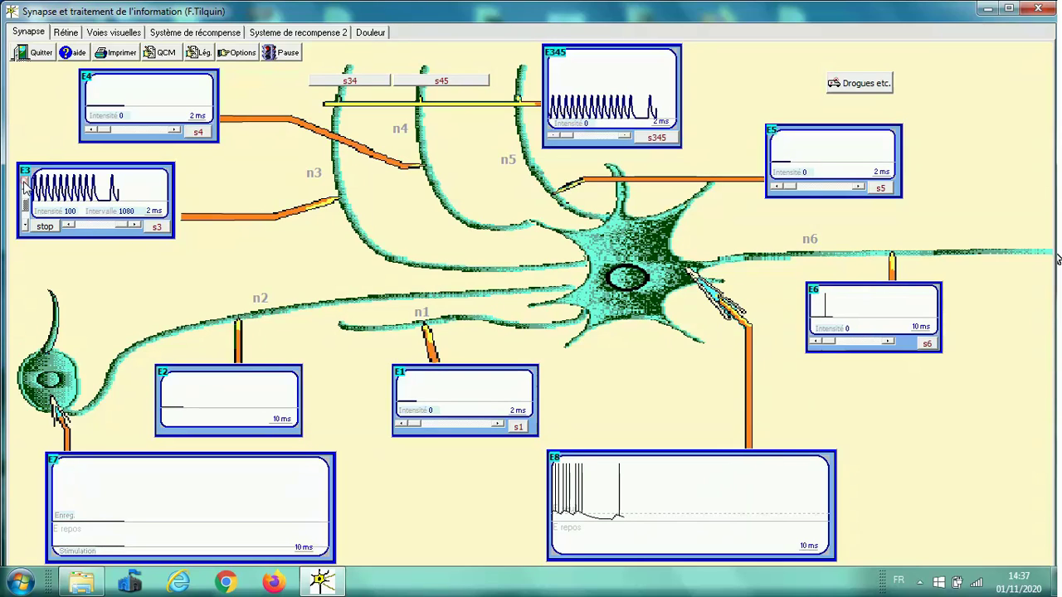
pyautogui.click(26, 227)
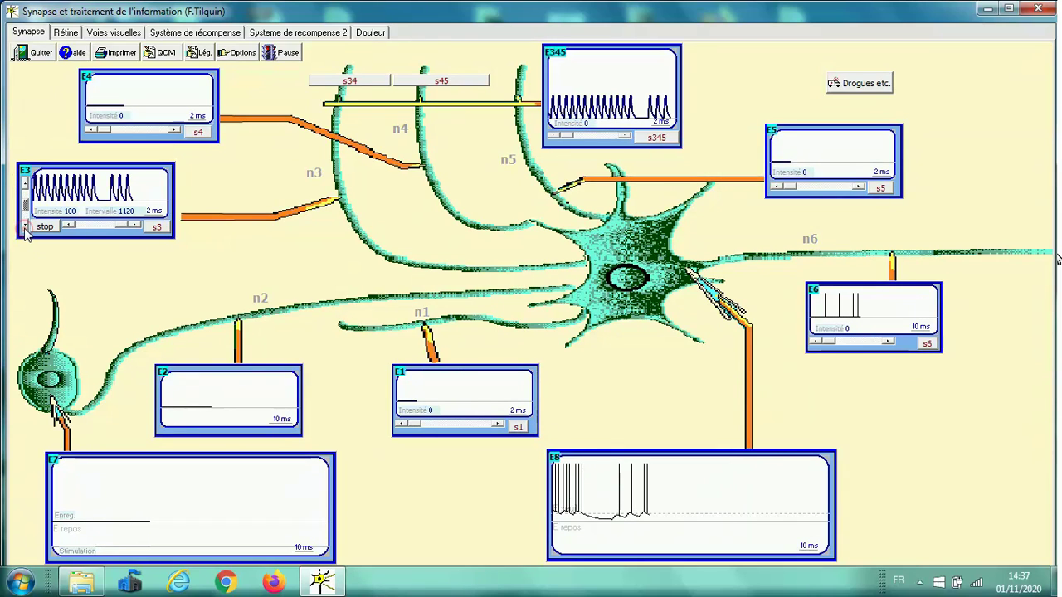
pyautogui.click(26, 192)
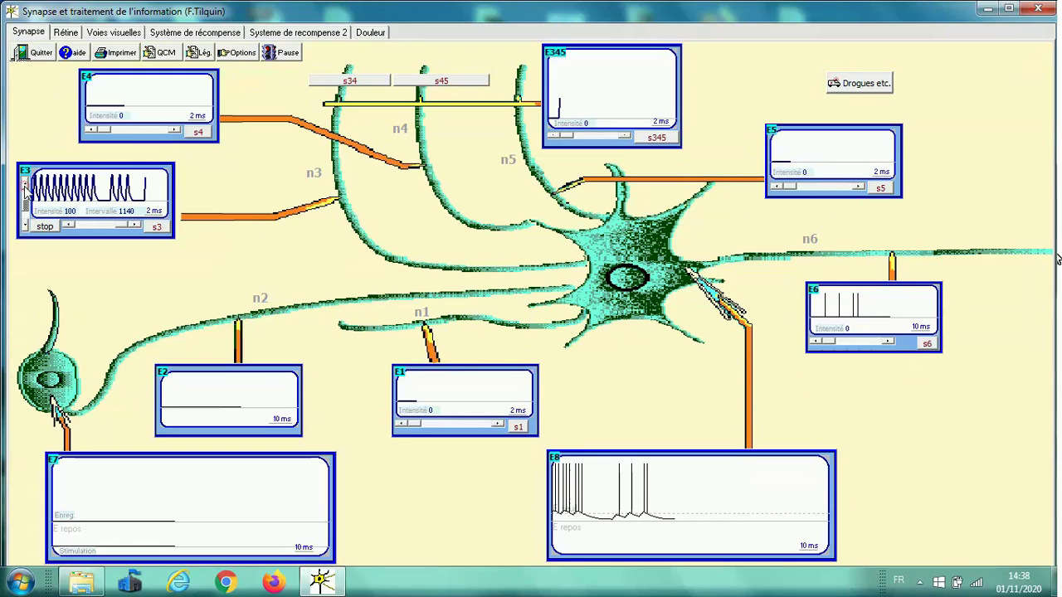
pyautogui.click(25, 190)
pyautogui.click(25, 226)
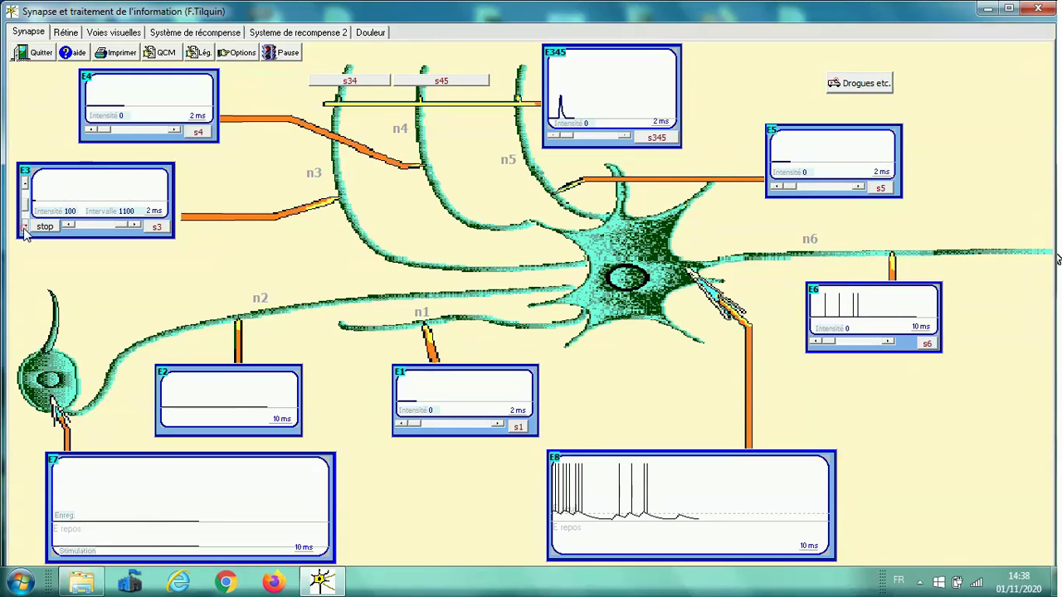
pyautogui.click(26, 226)
pyautogui.click(25, 227)
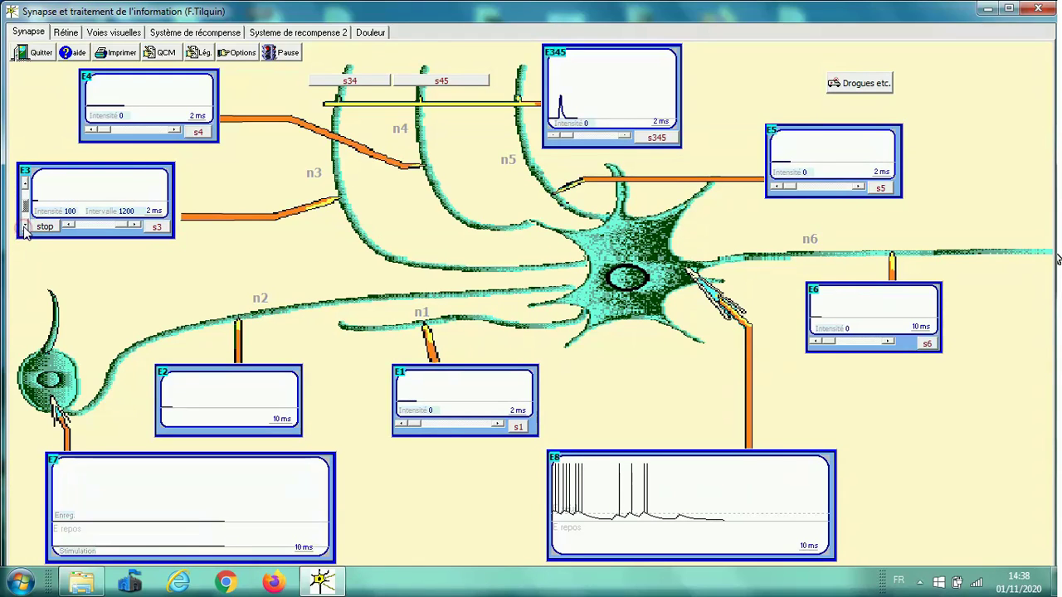
pyautogui.click(25, 228)
pyautogui.click(25, 227)
pyautogui.click(25, 227)
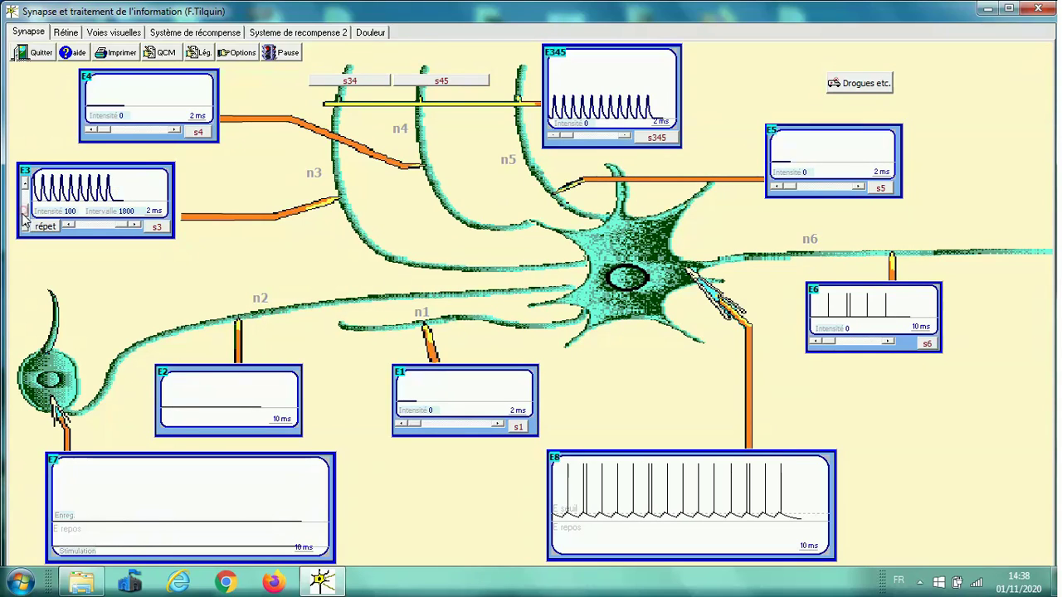
# - Restart the repeated stimulation of neuron n3 at interval 2000 and shorten the interval in stages to 1500 and 1100
pyautogui.moveTo(23, 209); pyautogui.dragTo(24, 215)
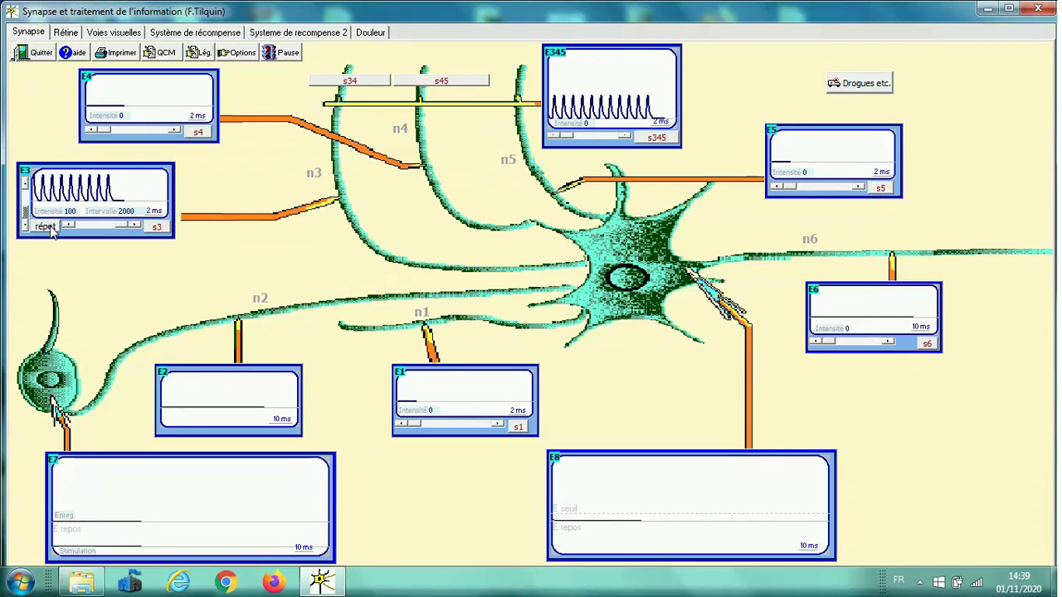
pyautogui.click(50, 228)
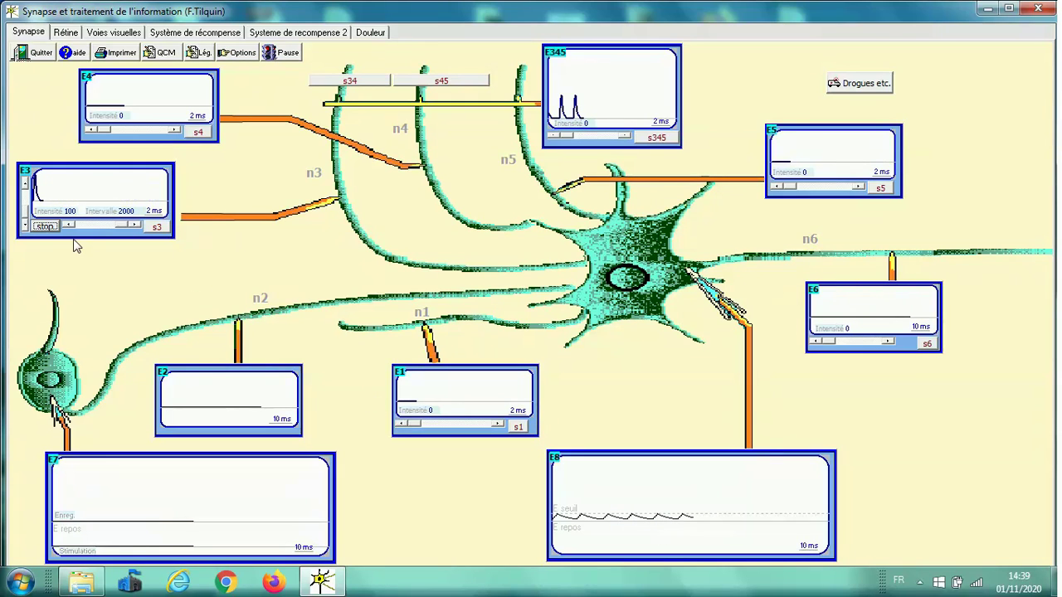
pyautogui.click(25, 214)
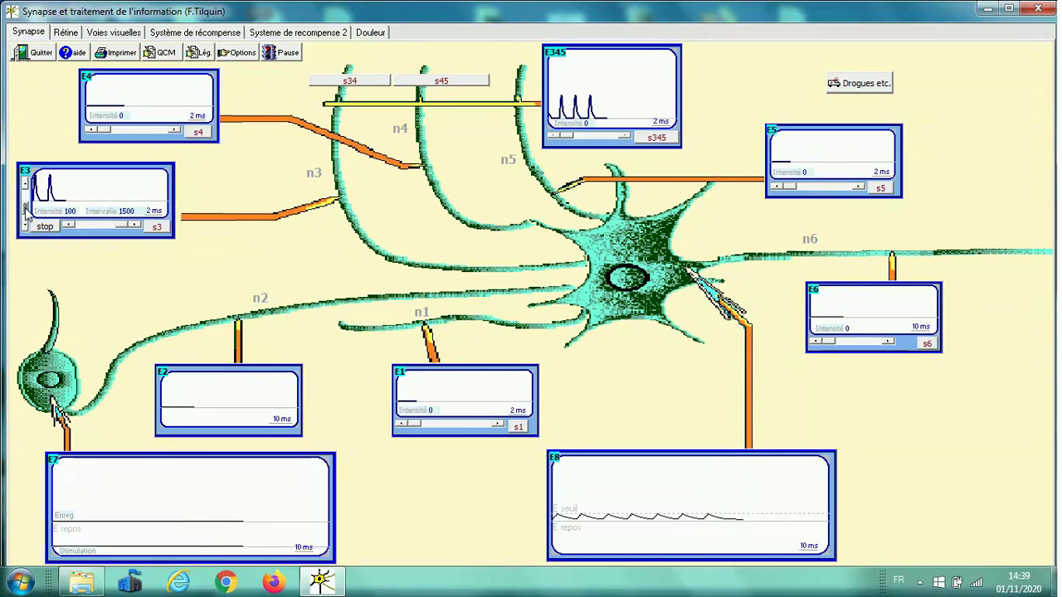
pyautogui.click(26, 213)
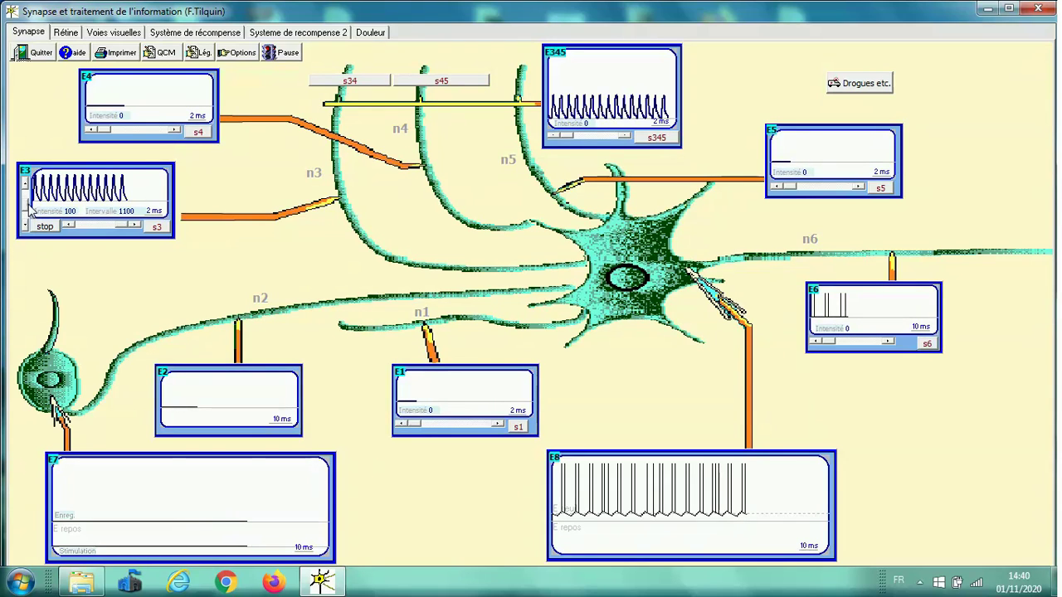
# - Reduce the E3 repetition interval to 1, raise it to 2000, and settle it at 1300
pyautogui.moveTo(26, 207); pyautogui.dragTo(25, 182)
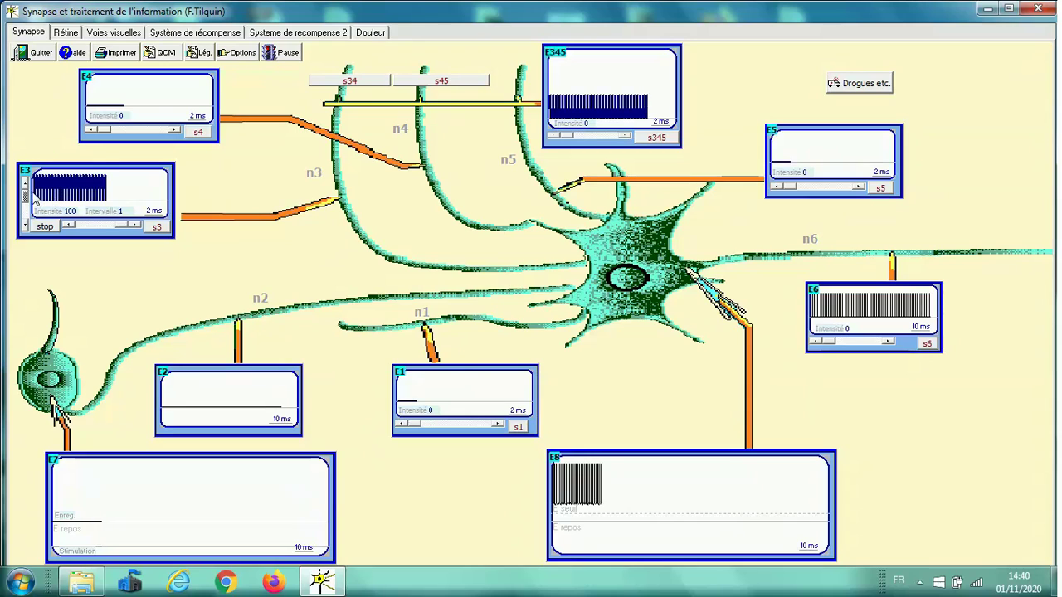
pyautogui.click(26, 222)
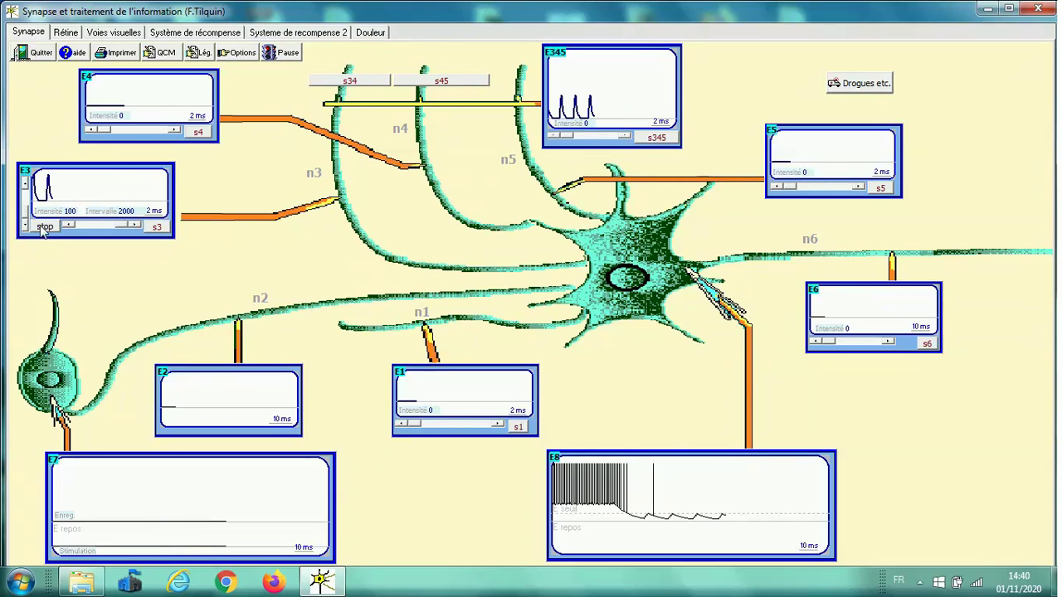
pyautogui.moveTo(26, 215); pyautogui.dragTo(26, 208)
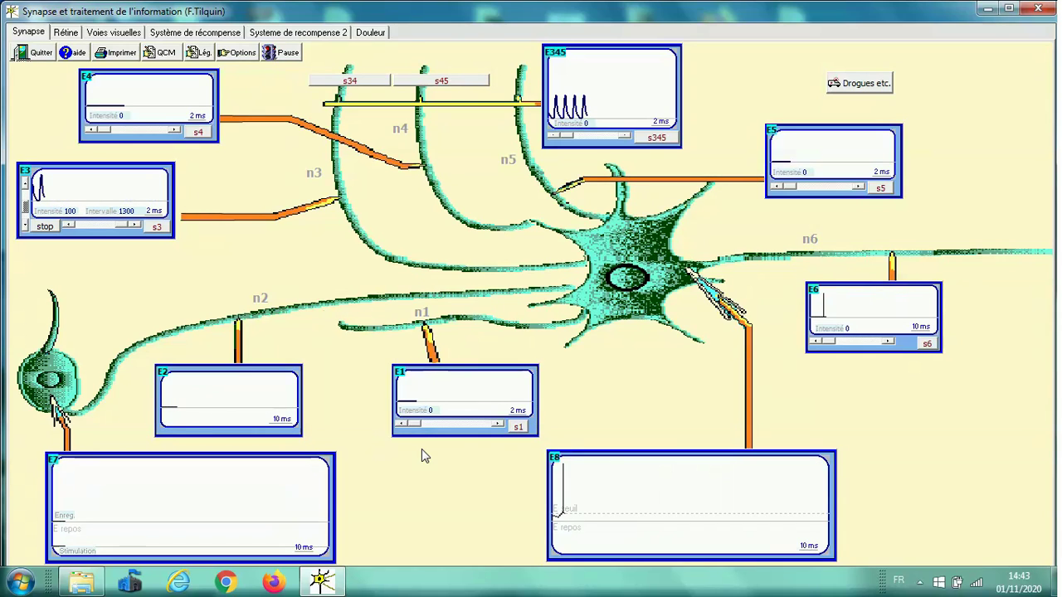
# - Set the E1 intensity to 100 and stimulate neuron n1 several times during the repeated n3 stimulation
pyautogui.moveTo(412, 423); pyautogui.dragTo(500, 428)
pyautogui.click(517, 427)
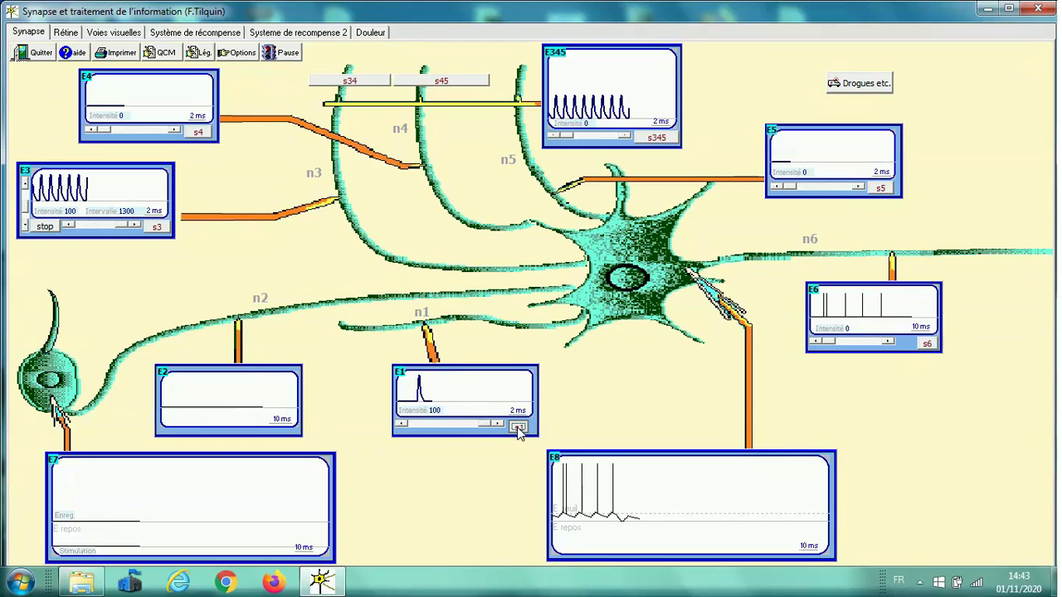
pyautogui.click(518, 427)
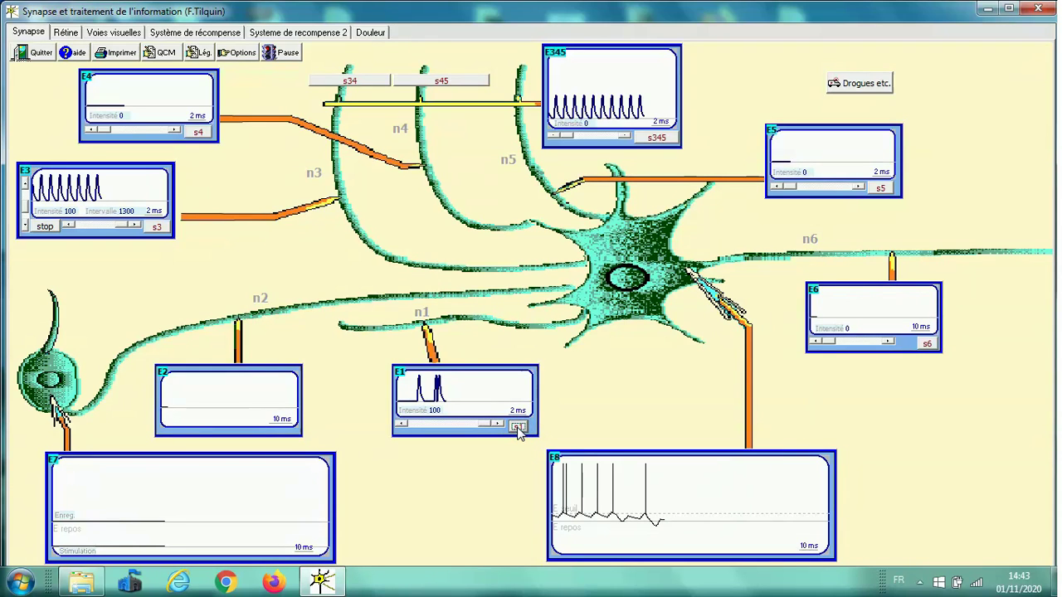
pyautogui.click(517, 427)
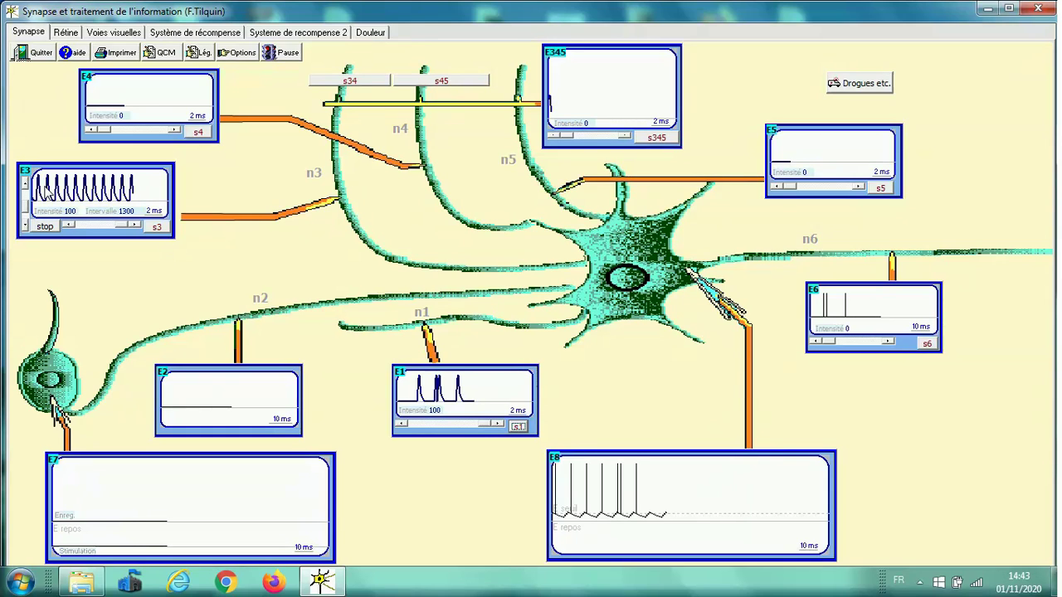
# - Stimulate neuron n1 in a quick series of pulses while the n3 stimulation keeps repeating at interval 1300
pyautogui.click(518, 427)
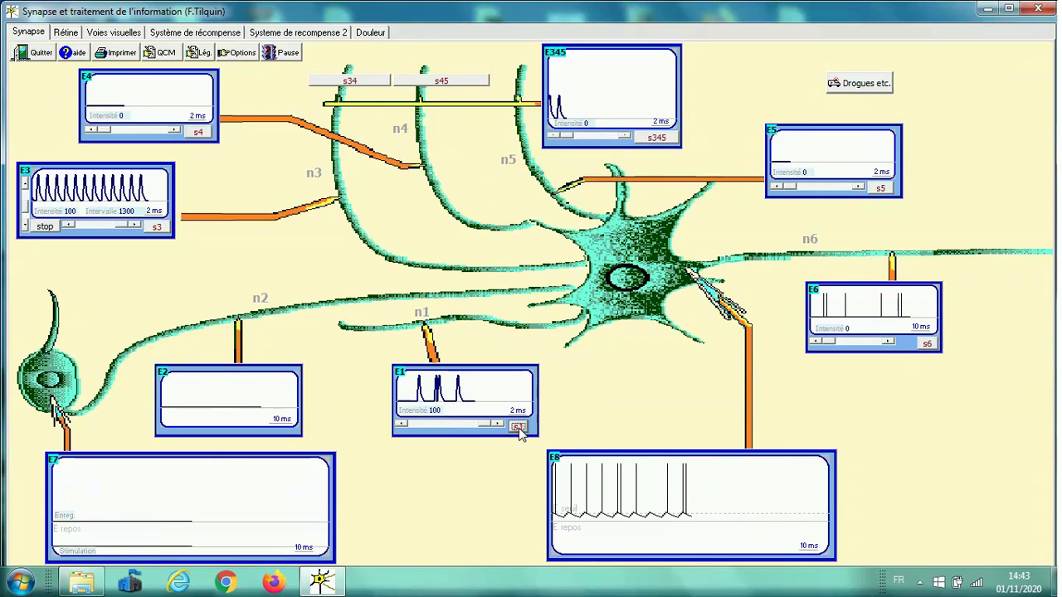
pyautogui.click(518, 427)
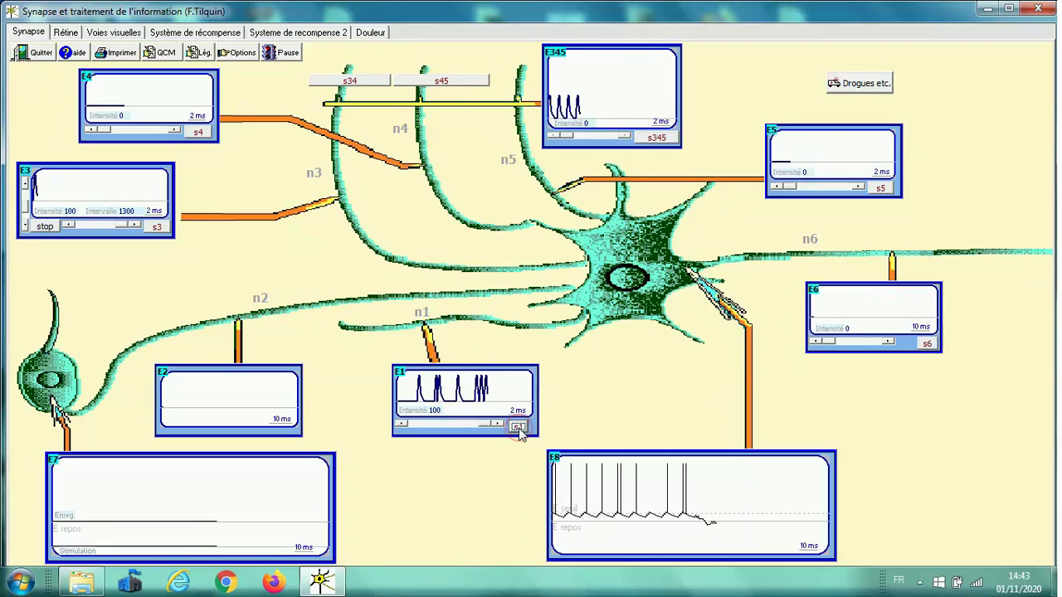
pyautogui.click(518, 427)
pyautogui.click(518, 427)
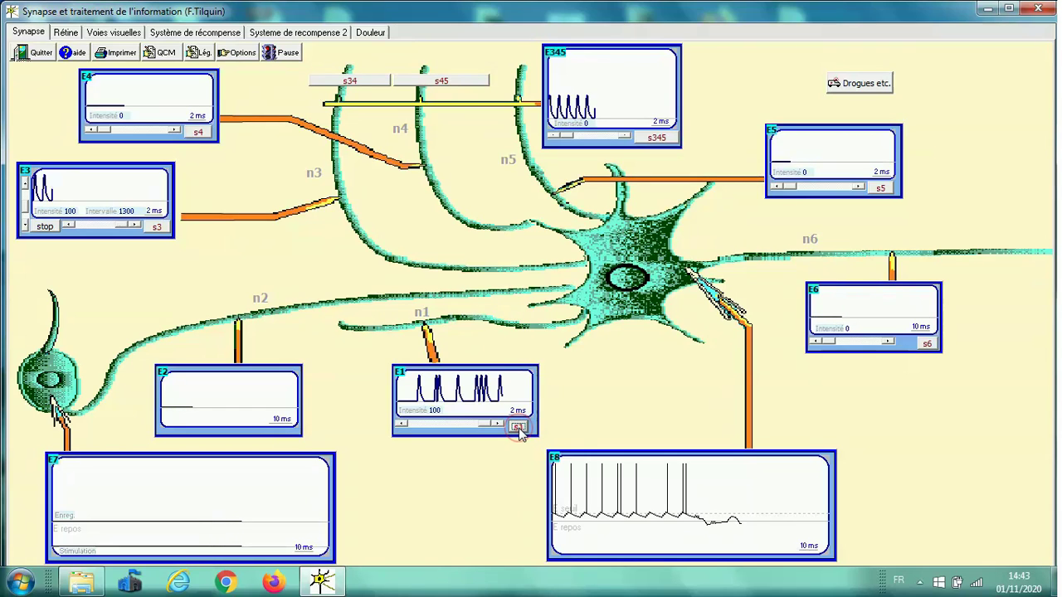
pyautogui.click(518, 427)
pyautogui.click(518, 427)
pyautogui.click(518, 427)
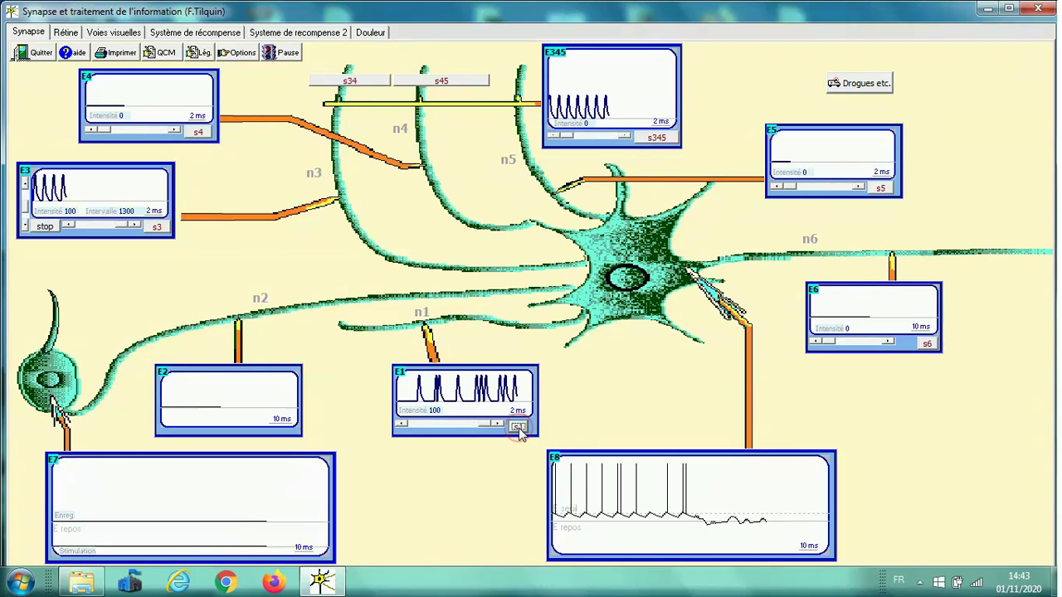
pyautogui.click(518, 427)
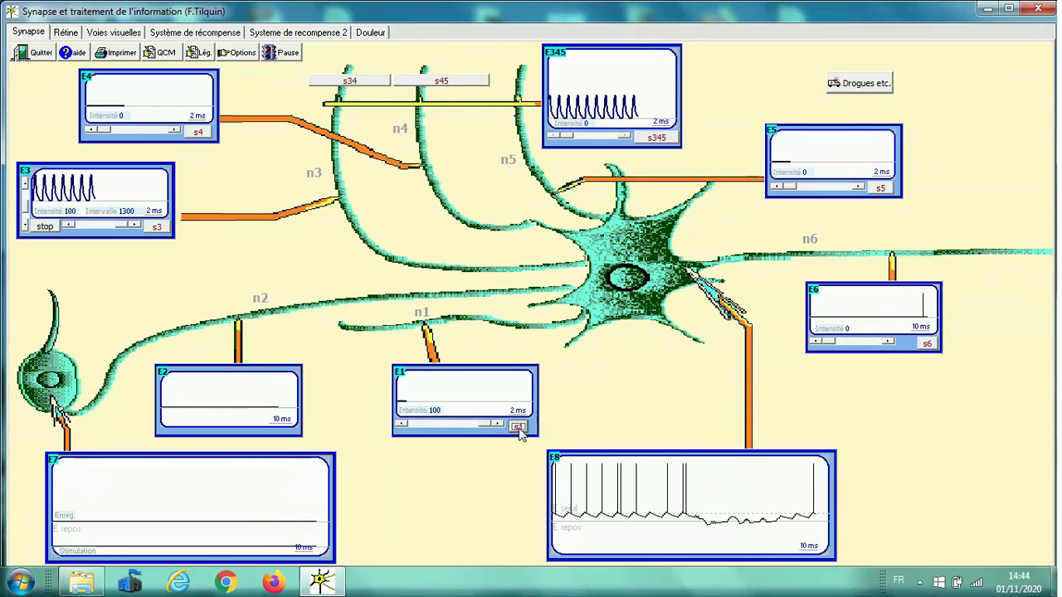
# - Stimulate neuron n1 with a few spaced pulses followed by a rapid sustained burst during the repeated n3 stimulation
pyautogui.click(518, 427)
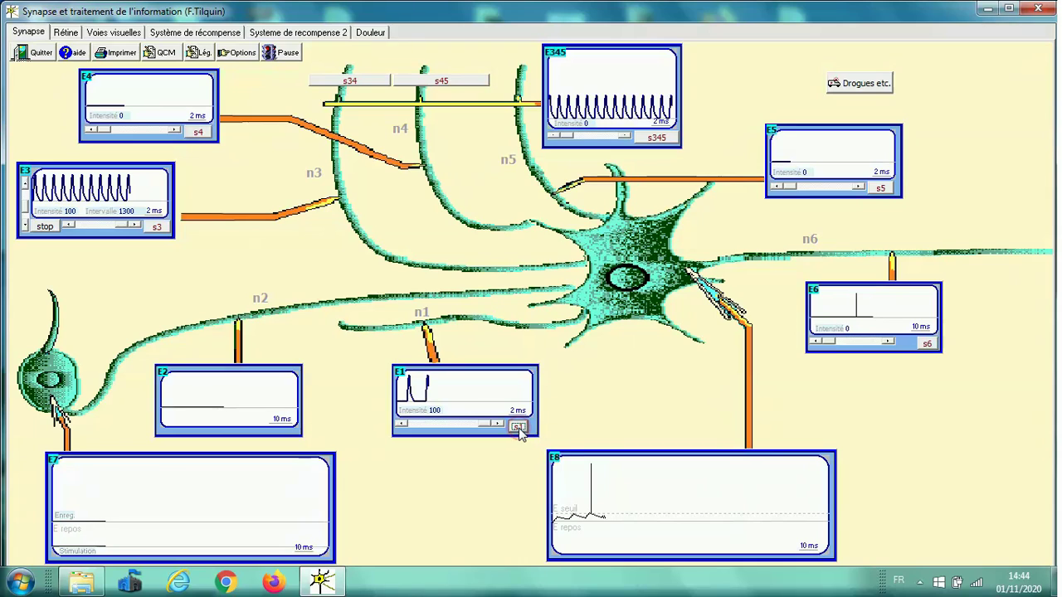
pyautogui.click(519, 427)
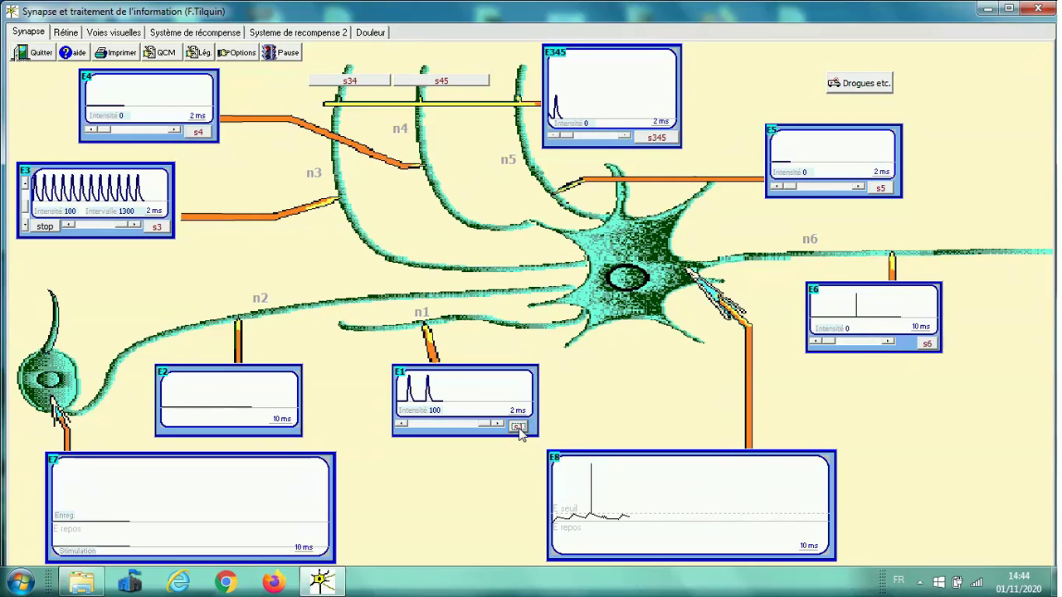
pyautogui.click(518, 428)
pyautogui.click(518, 427)
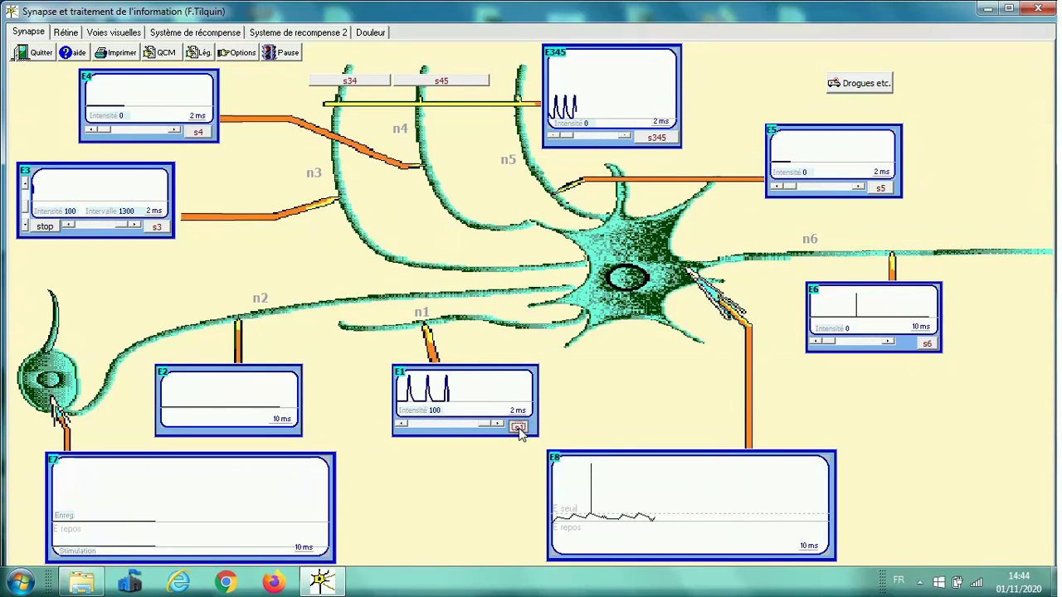
pyautogui.click(518, 428)
pyautogui.click(518, 427)
pyautogui.click(518, 427)
pyautogui.click(518, 428)
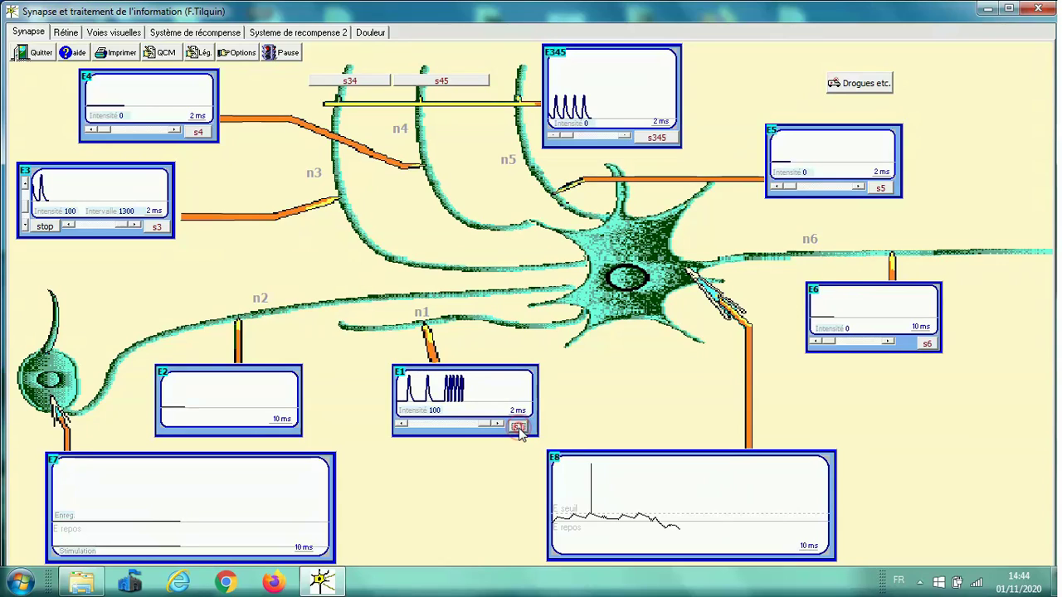
pyautogui.click(518, 428)
pyautogui.click(518, 427)
pyautogui.click(518, 428)
pyautogui.click(519, 427)
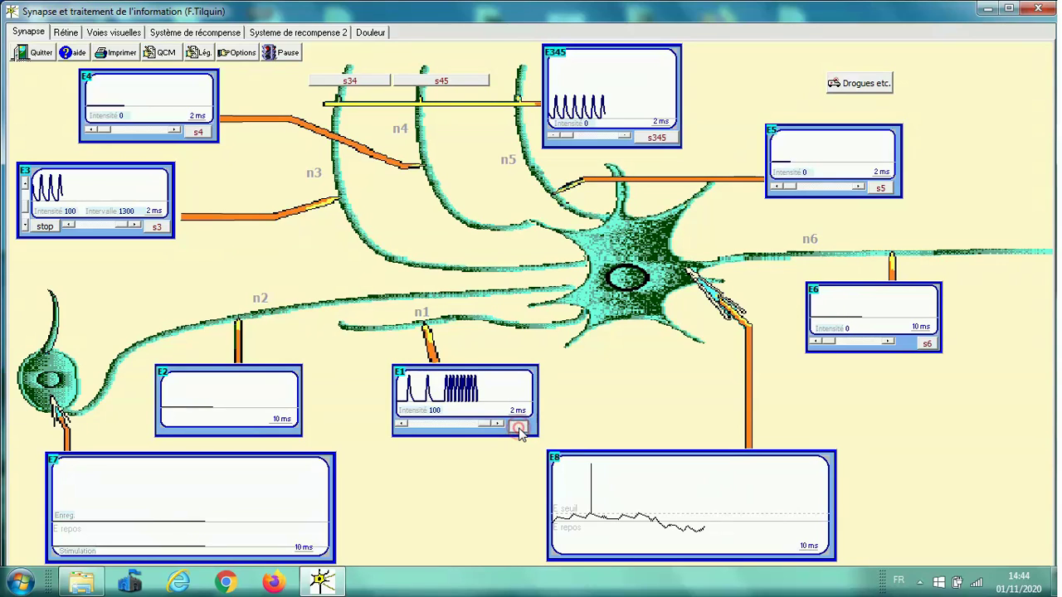
pyautogui.click(518, 427)
pyautogui.click(518, 427)
pyautogui.click(518, 428)
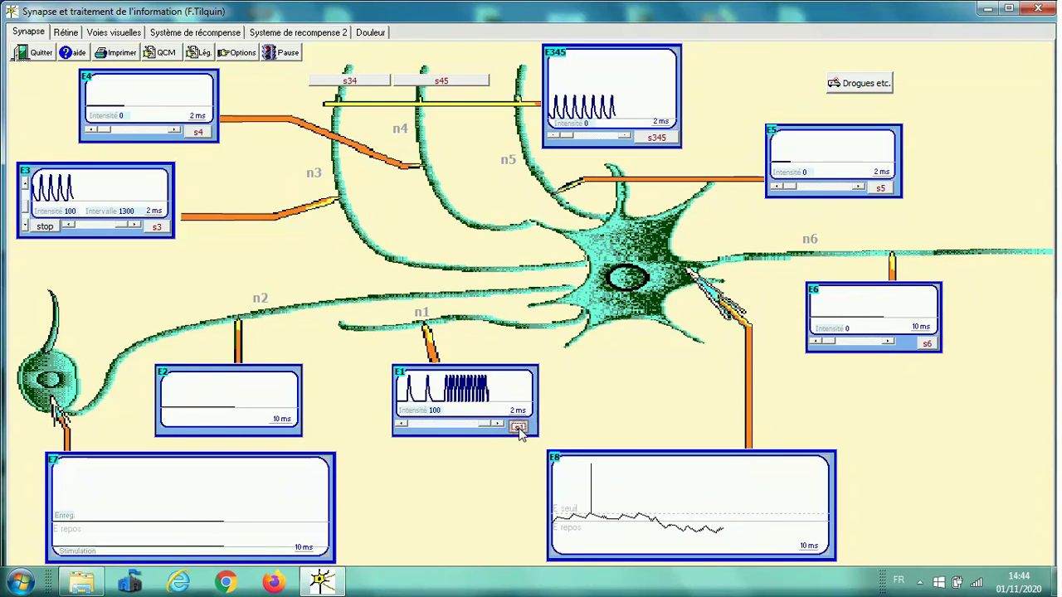
pyautogui.click(447, 351)
pyautogui.click(442, 384)
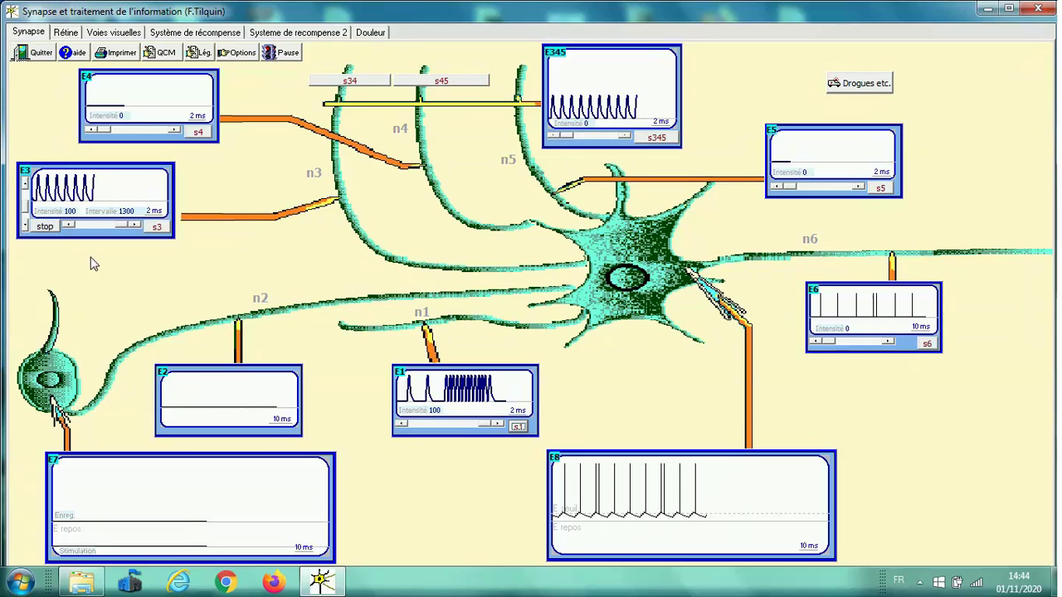
# - Stop the repeated n3 stimulation, and stimulate neurons n3, n4 and n5 simultaneously at E345 intensity 100
pyautogui.click(45, 227)
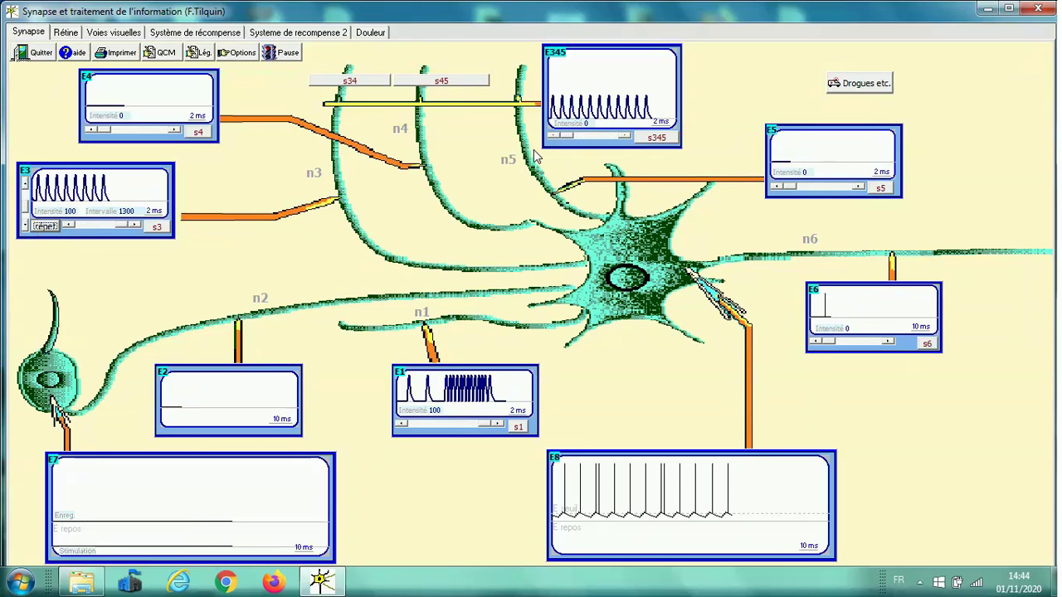
pyautogui.click(627, 141)
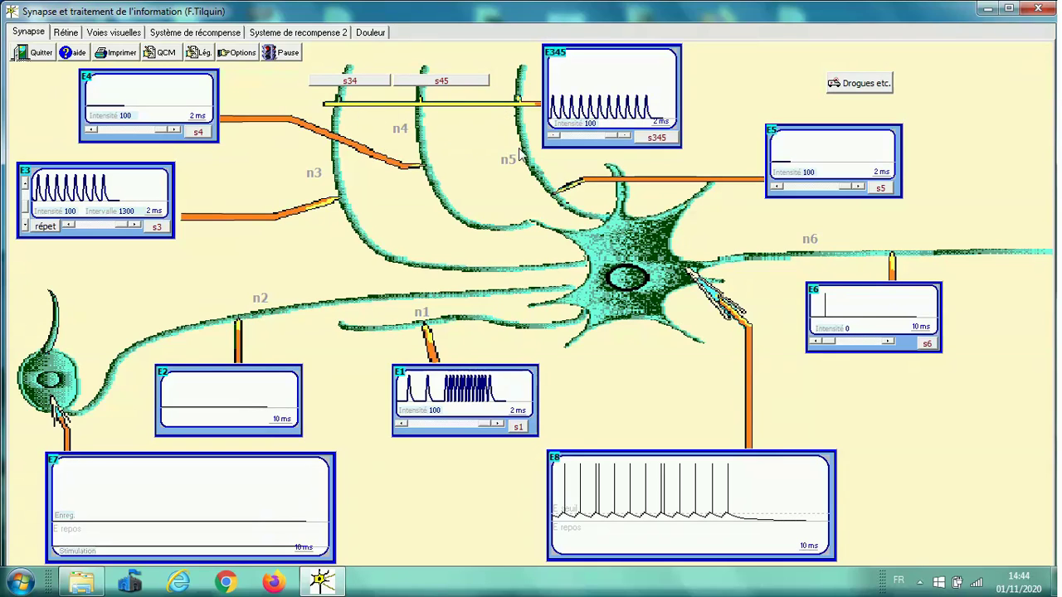
pyautogui.click(656, 142)
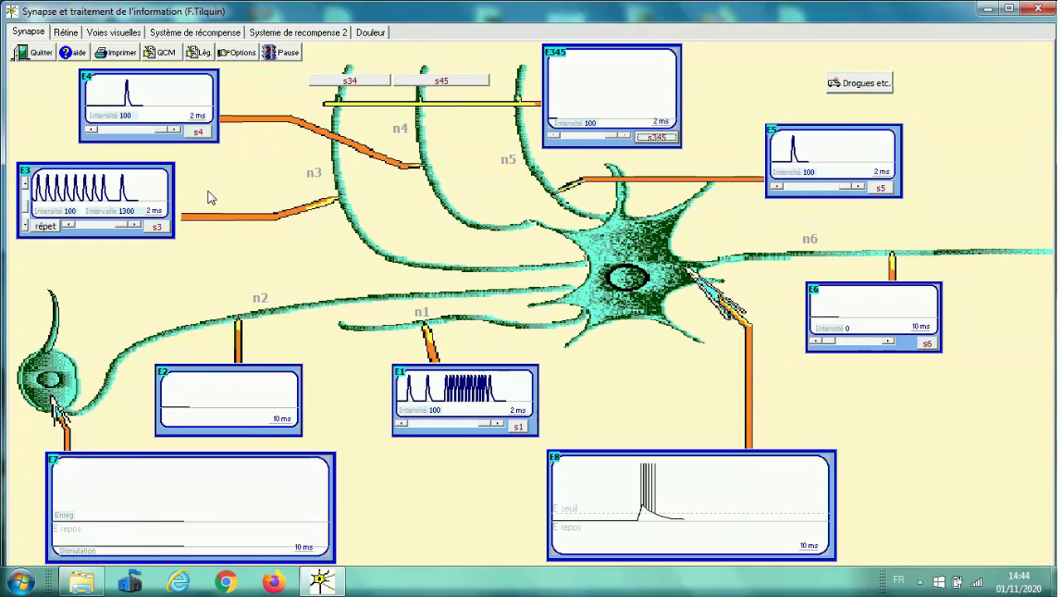
# - Compare spatial summation by stimulating n4 alone, n3 and n4 together, and n3, n4 and n5 together
pyautogui.click(198, 133)
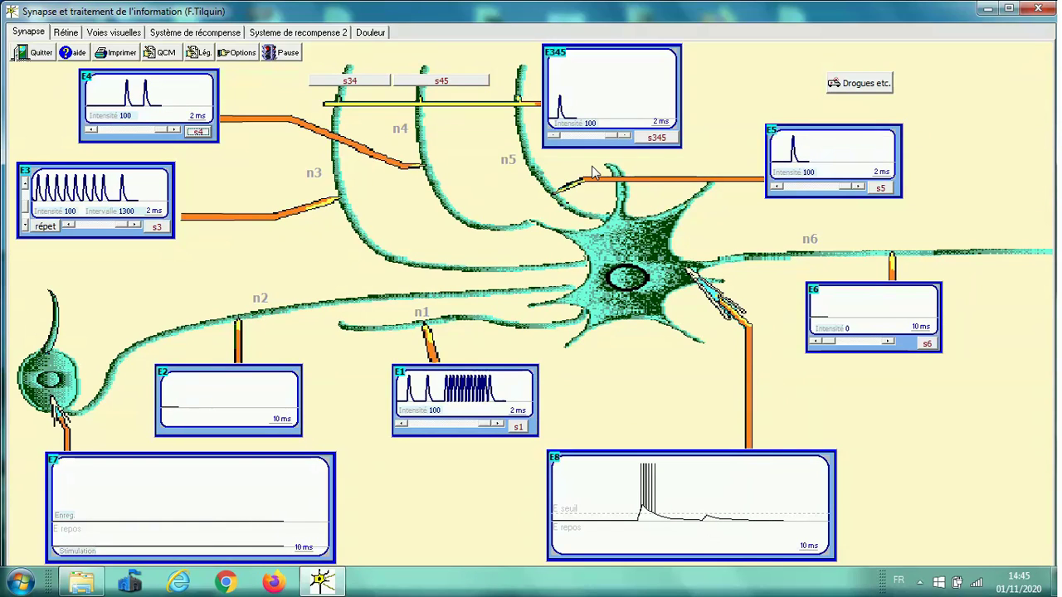
pyautogui.click(346, 83)
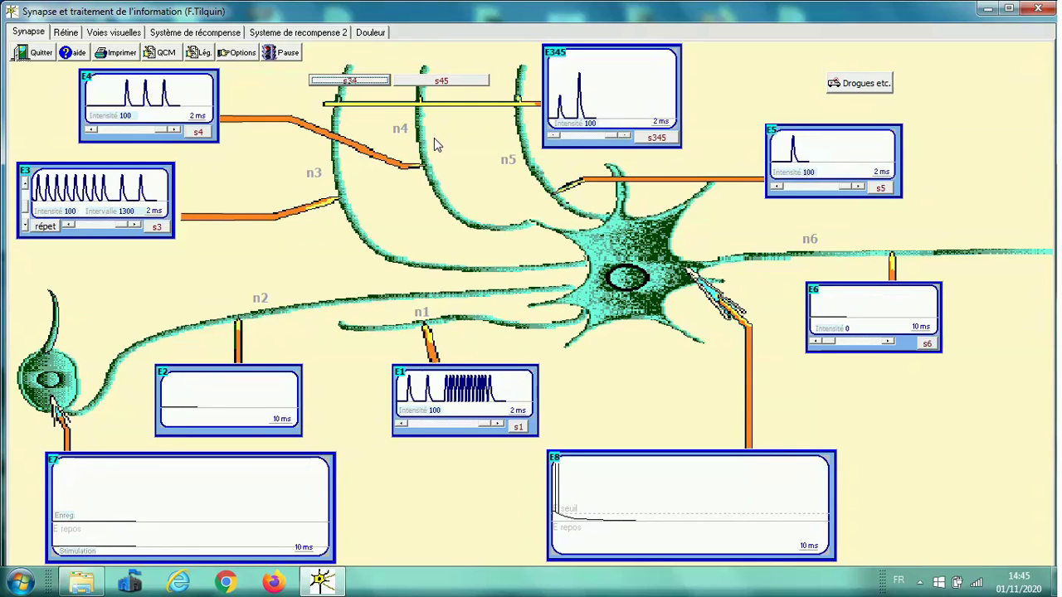
pyautogui.click(654, 139)
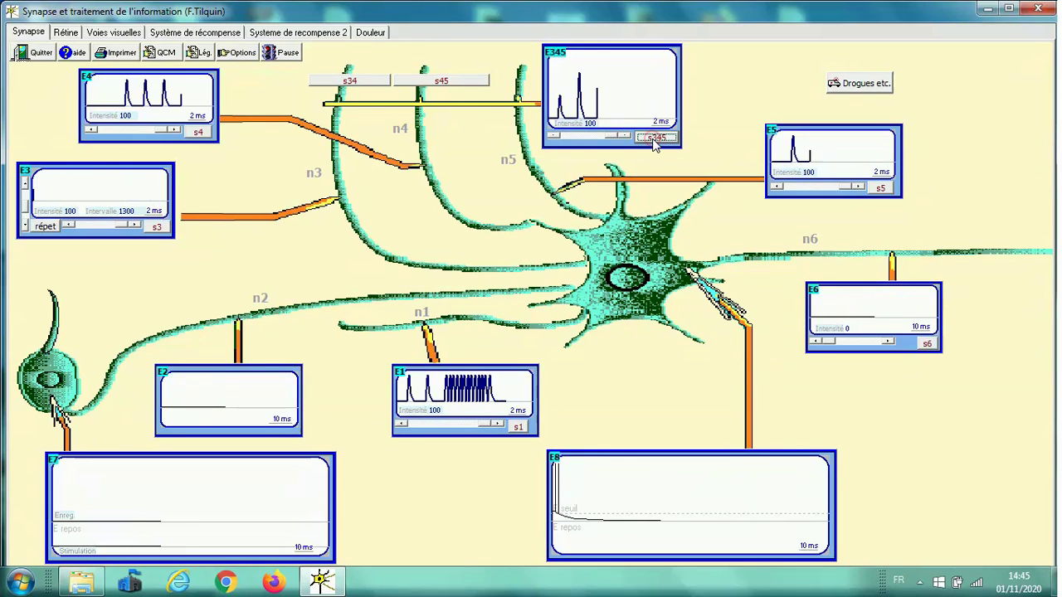